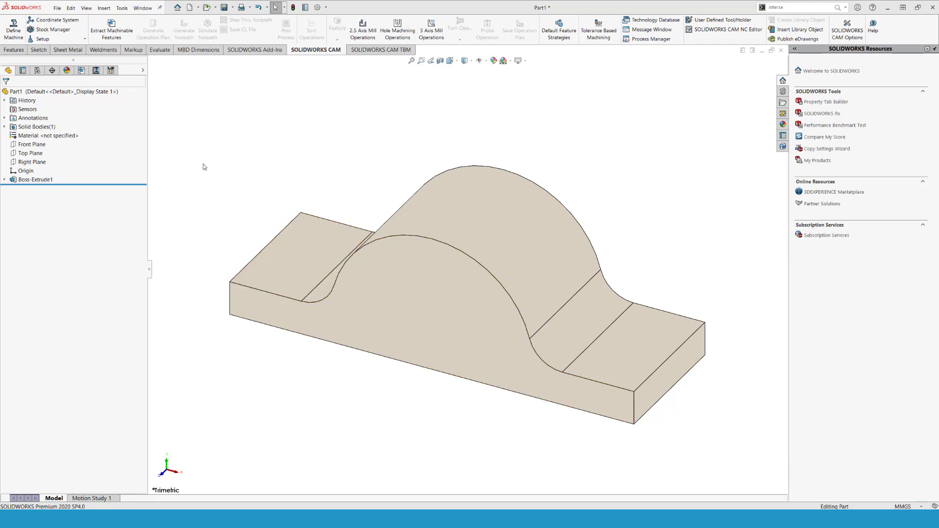
Sketch on the part's front face an outward offset of 4 mm from its upper profile edges.
left_click(415, 286)
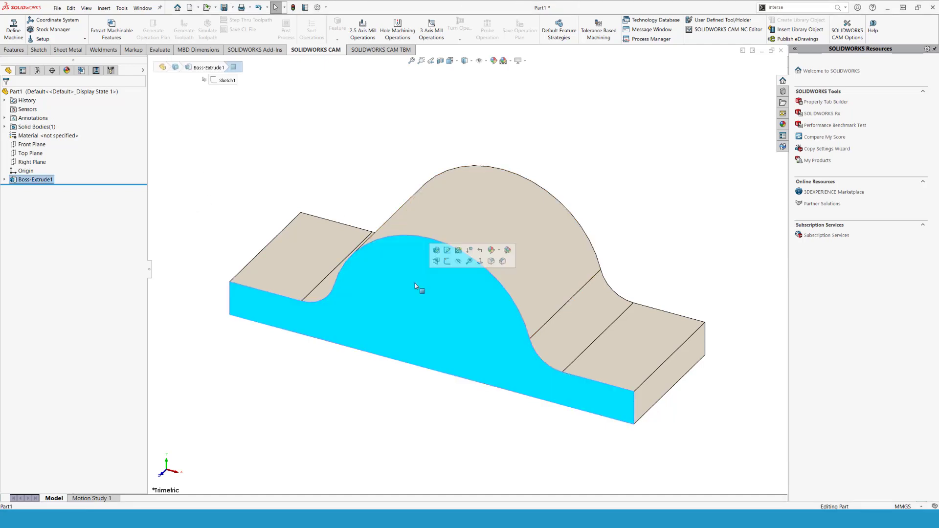
left_click(443, 253)
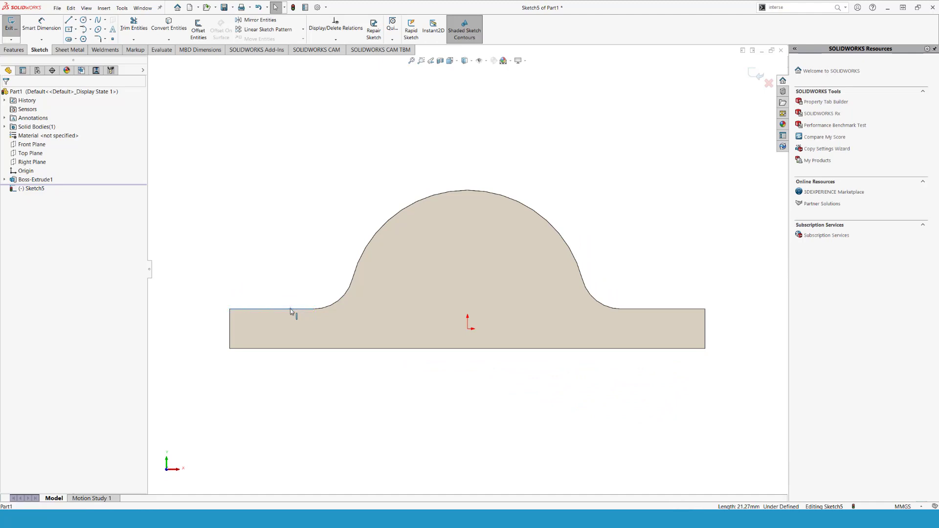
left_click(290, 309)
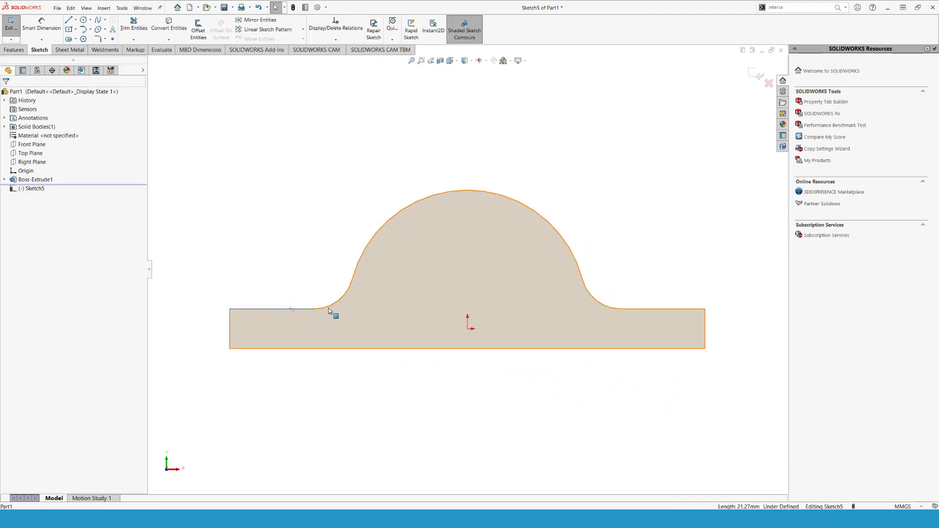
left_click(360, 258, "ctrl")
left_click(591, 299, "ctrl")
left_click(636, 309, "ctrl")
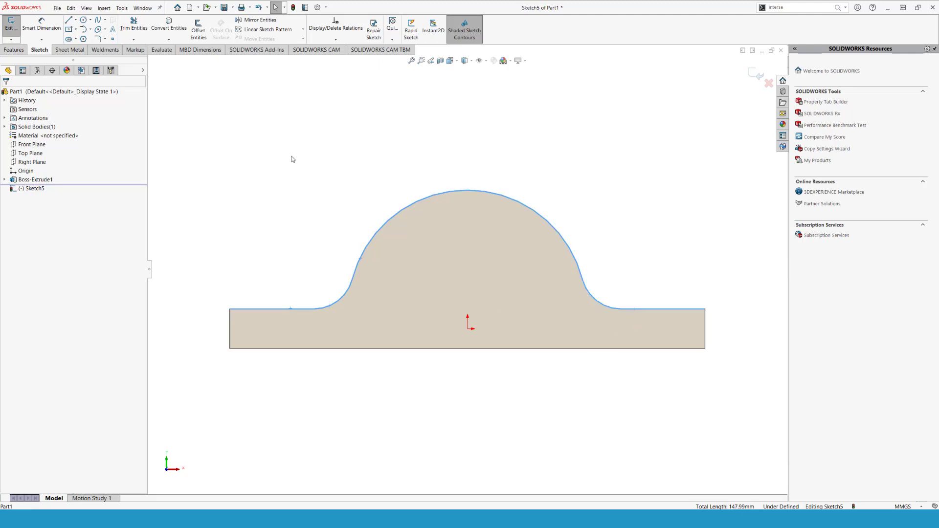
left_click(198, 29)
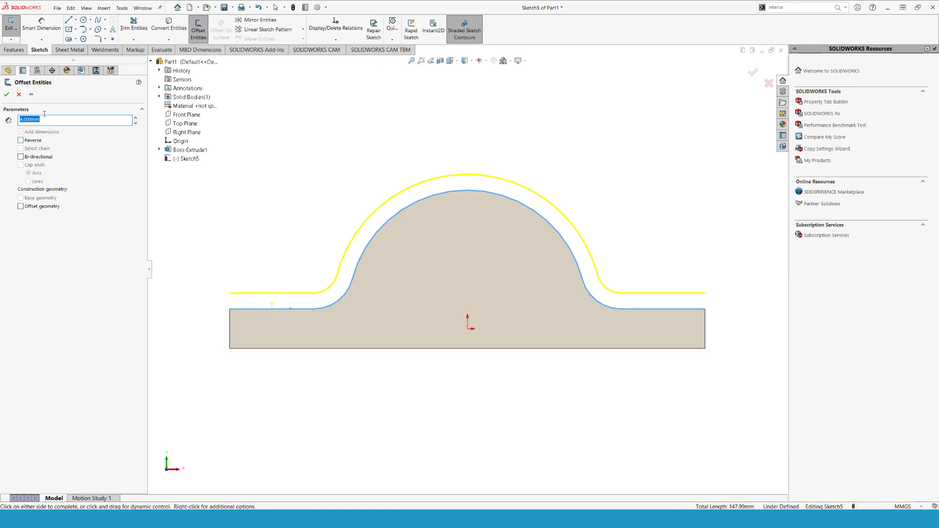
left_click(6, 96)
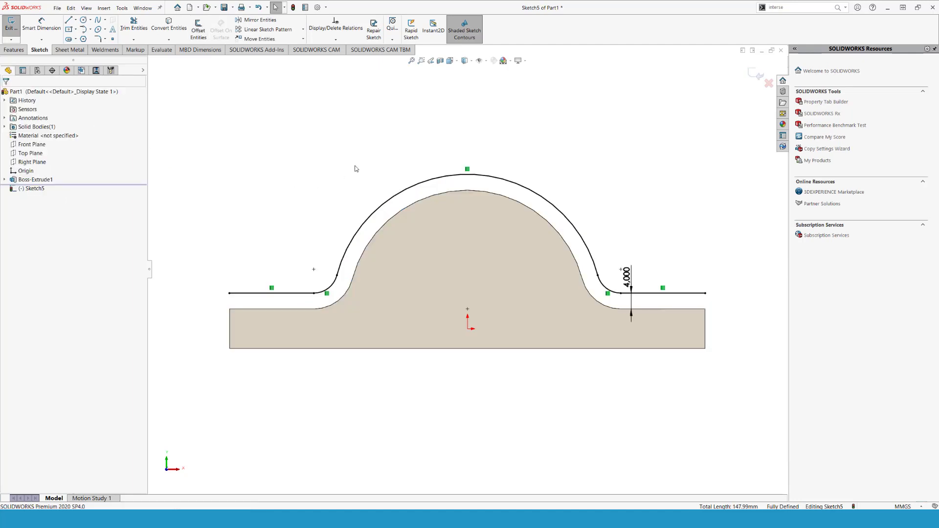
middle_click_drag(356, 168, 310, 187)
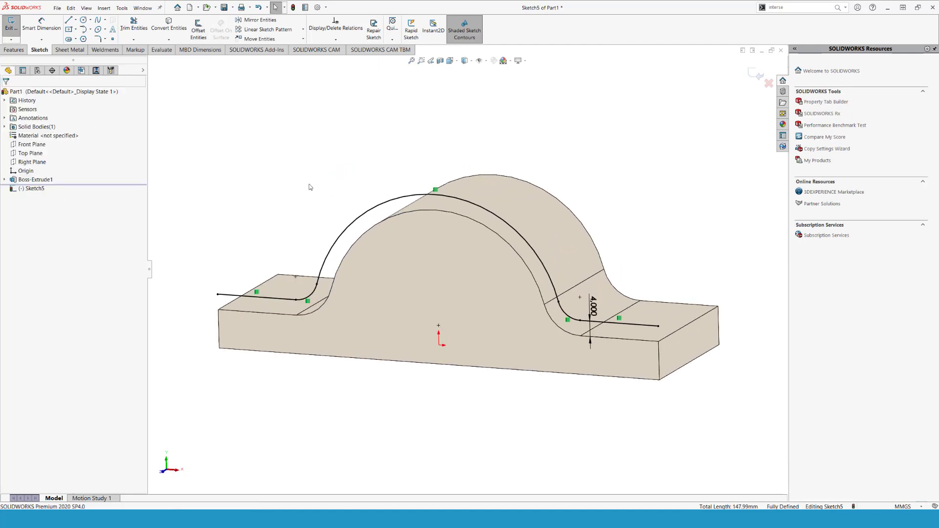
left_click(13, 26)
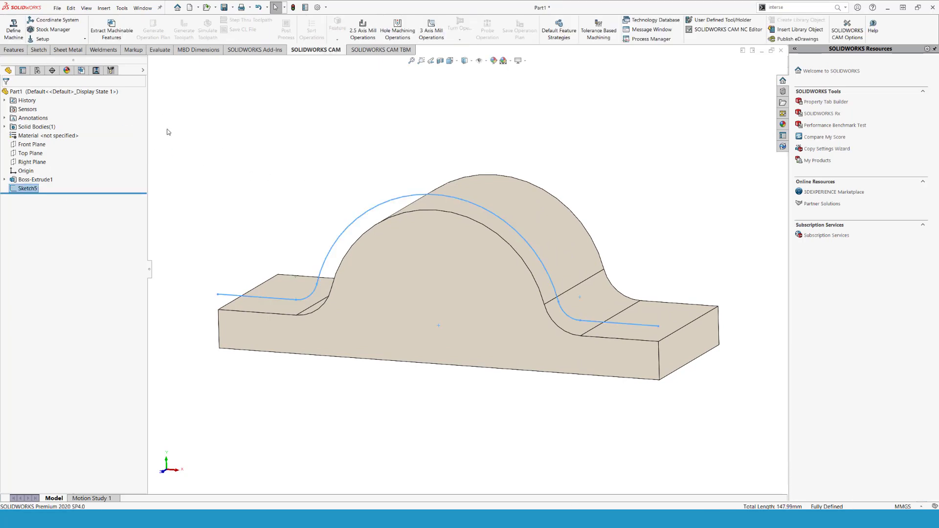
Create a mill part setup from the flat top face beside the arch, without a face feature.
left_click(81, 70)
right_click(33, 96)
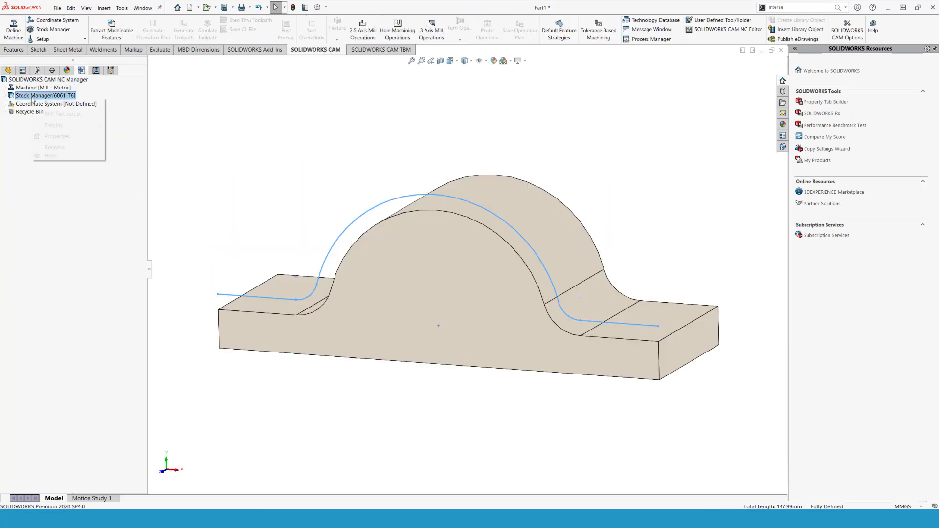
left_click(51, 114)
left_click(283, 285)
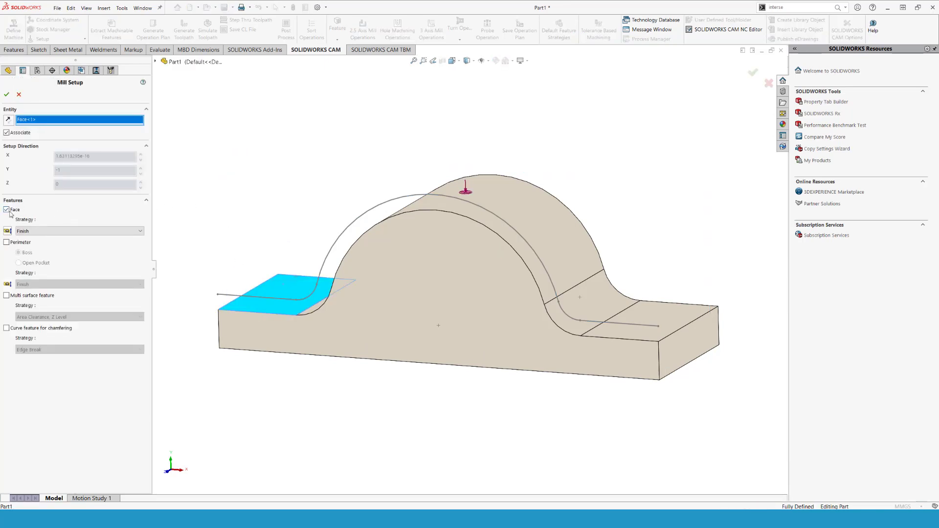
left_click(6, 94)
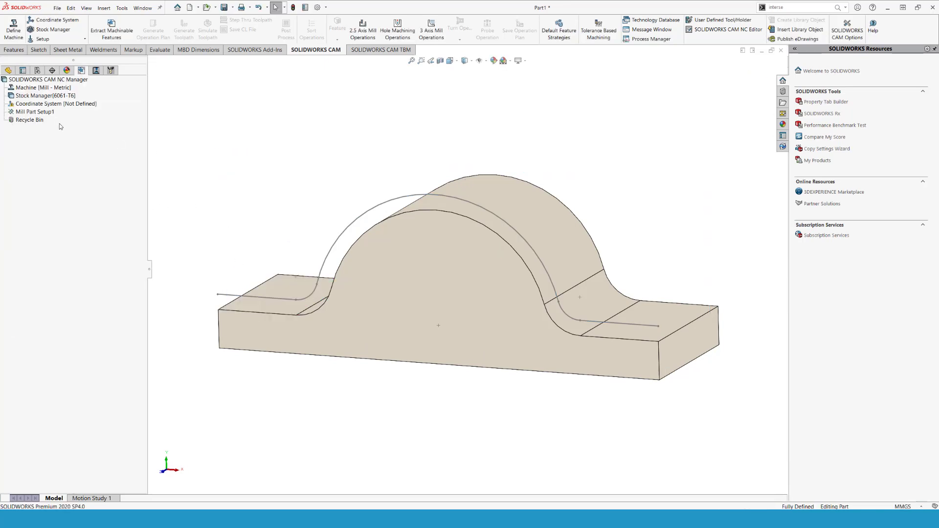
Start a 2.5 axis curve feature in the mill part setup using all five segments of the offset sketch as an open chain.
right_click(49, 112)
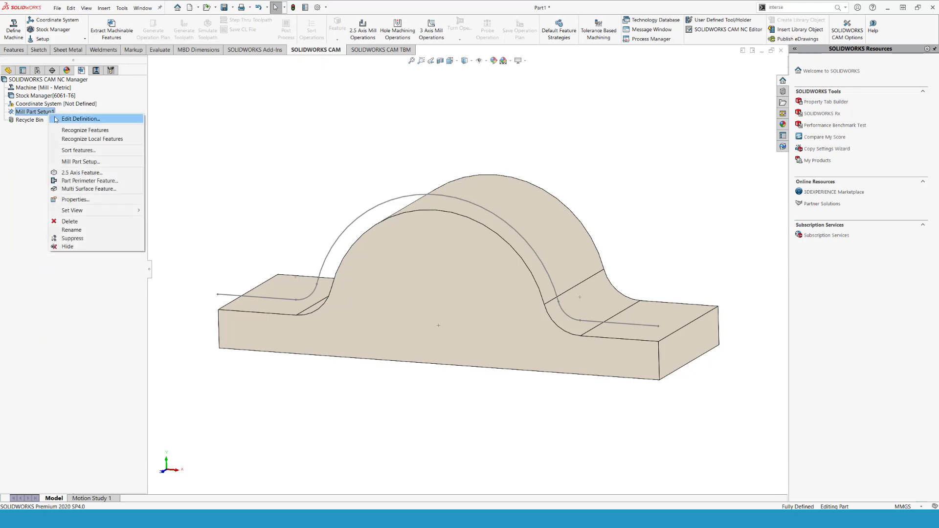
left_click(82, 173)
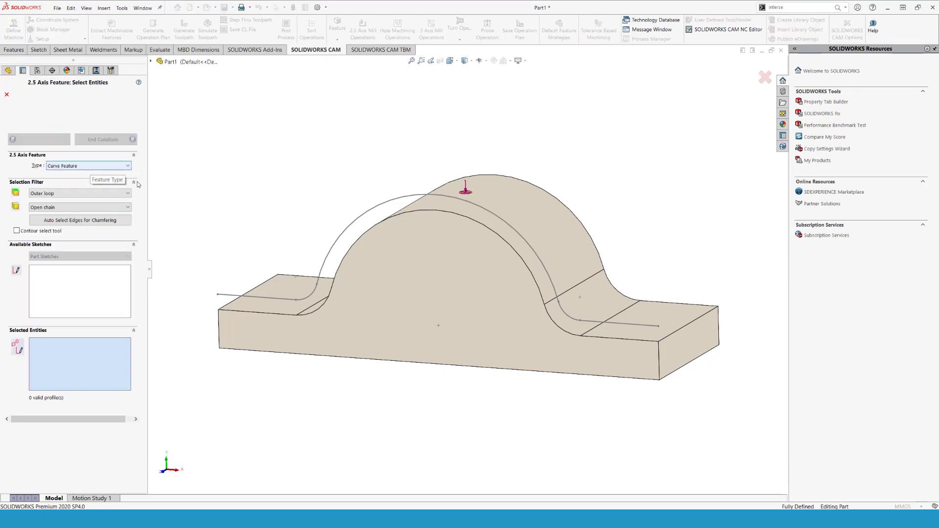
left_click(232, 296)
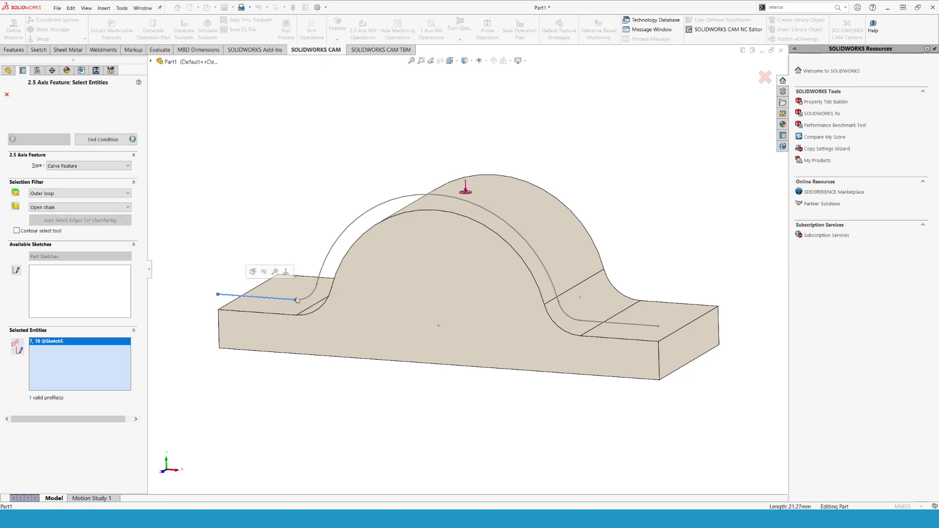
left_click(314, 293)
left_click(327, 258)
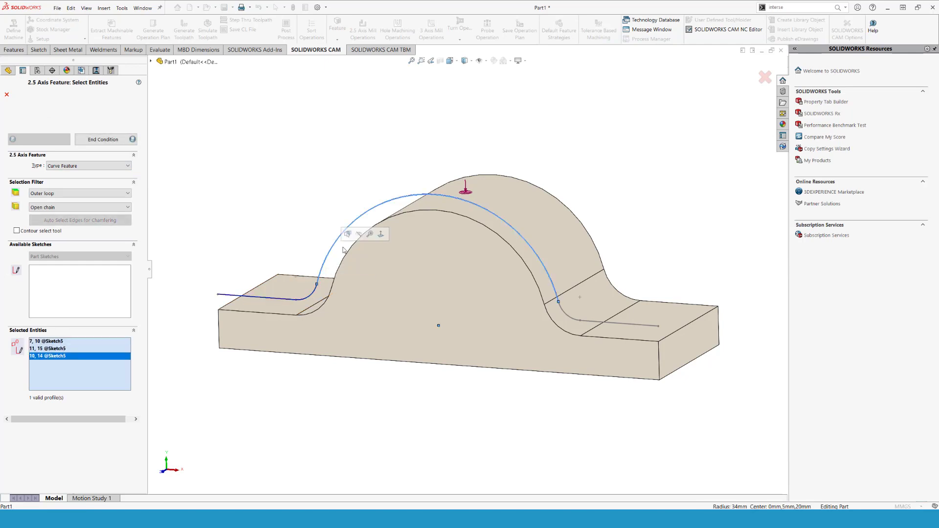
left_click(568, 314)
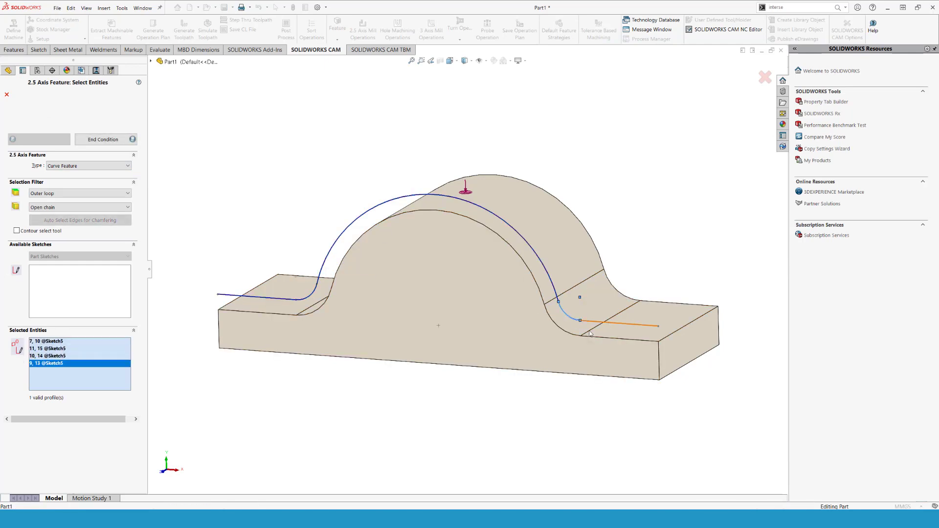
left_click(609, 327)
left_click(104, 139)
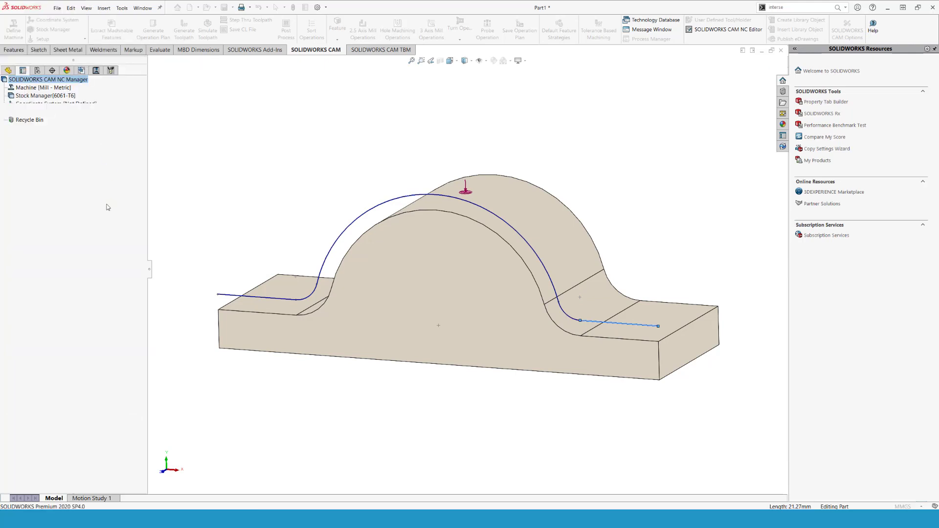
Set the curve feature's strategy to Fine with a blind depth of 4 mm and create it.
left_click(79, 179)
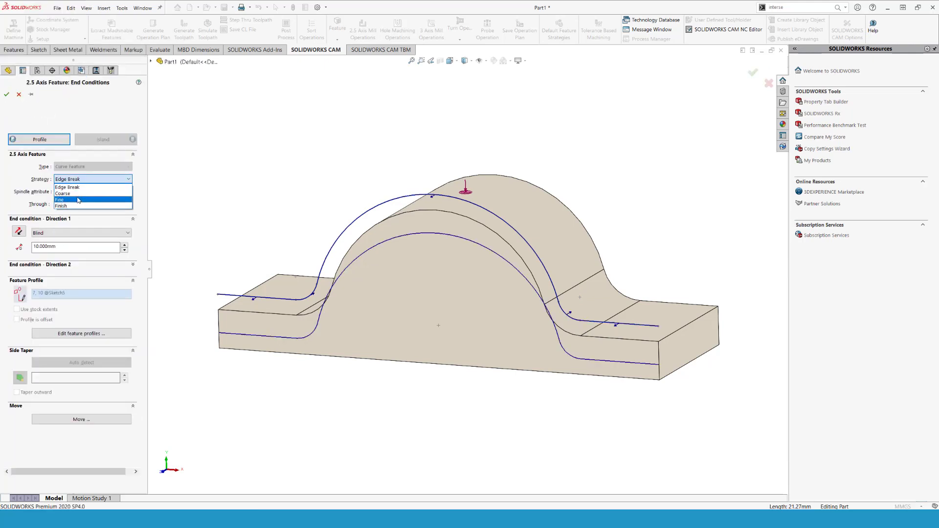
left_click(73, 198)
left_click(72, 247)
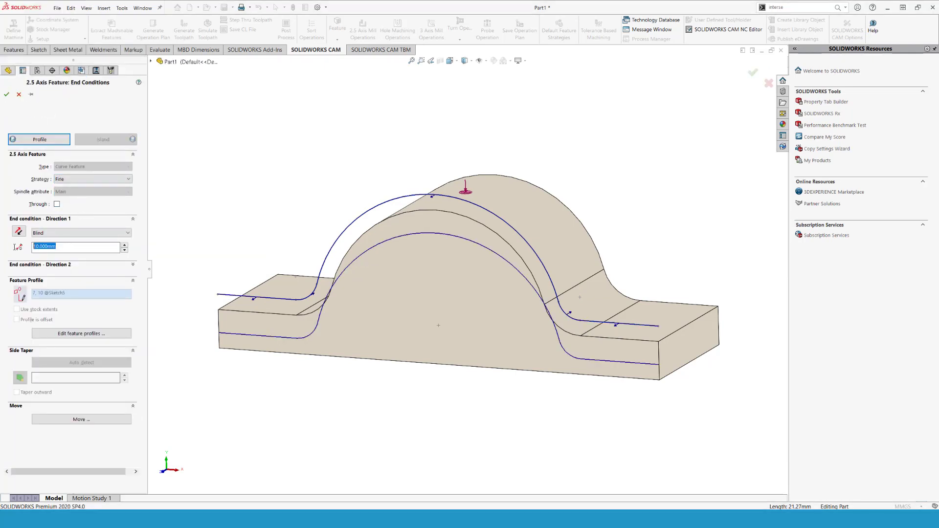
type("4")
left_click(7, 94)
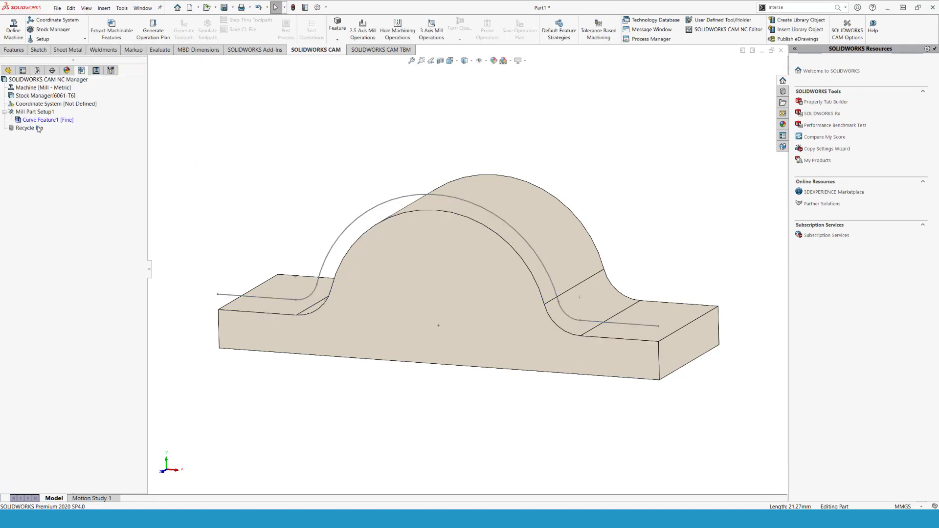
Generate an operation plan for the curve feature and select the resulting contour mill operation.
right_click(35, 120)
left_click(78, 162)
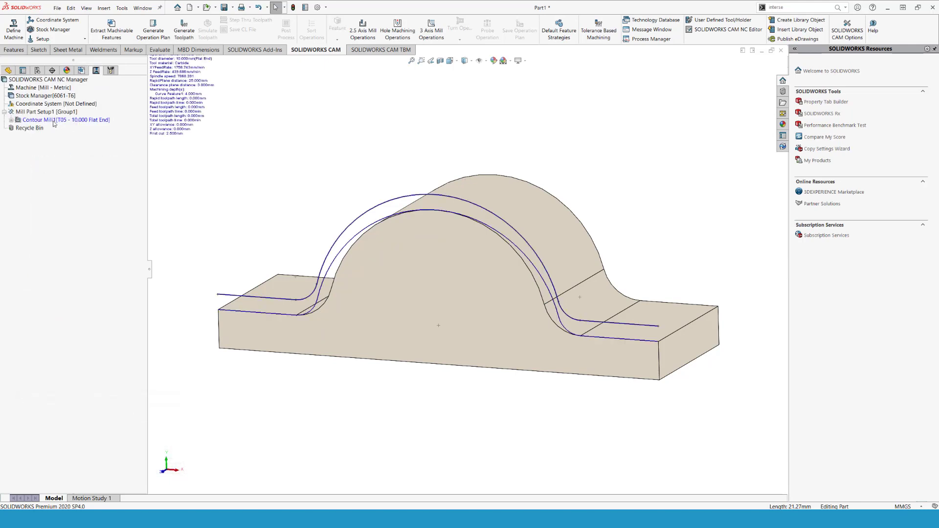
left_click(53, 121)
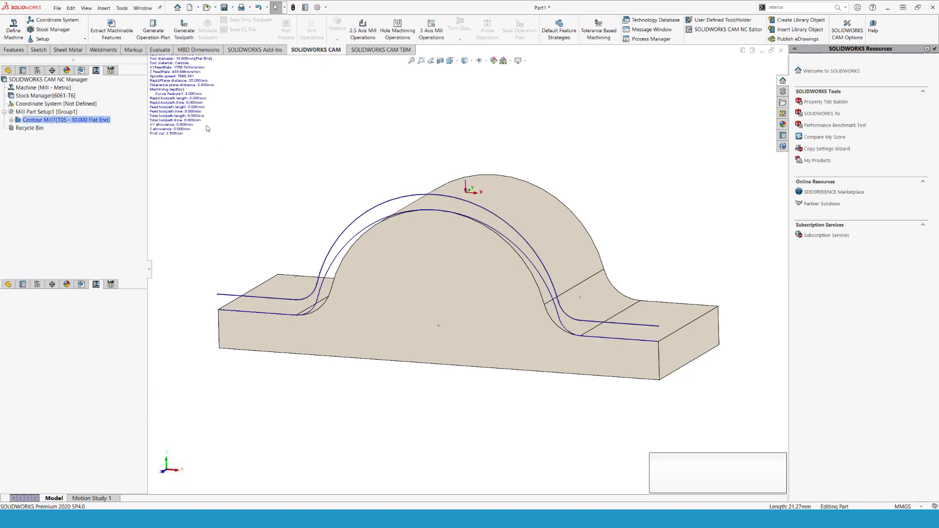
left_click(312, 70)
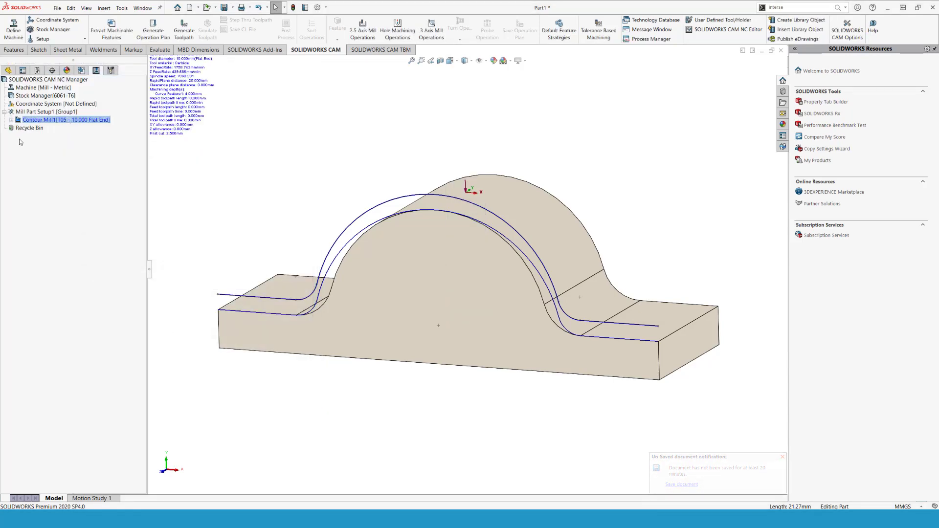
Delete the automatically generated contour mill operation and empty the CAM recycle bin.
right_click(26, 122)
left_click(47, 284)
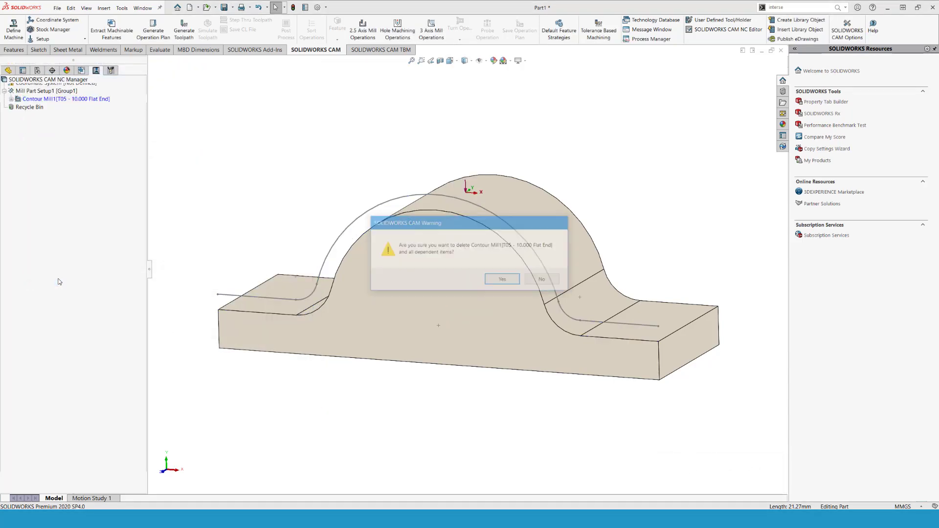
key("Return")
right_click(33, 121)
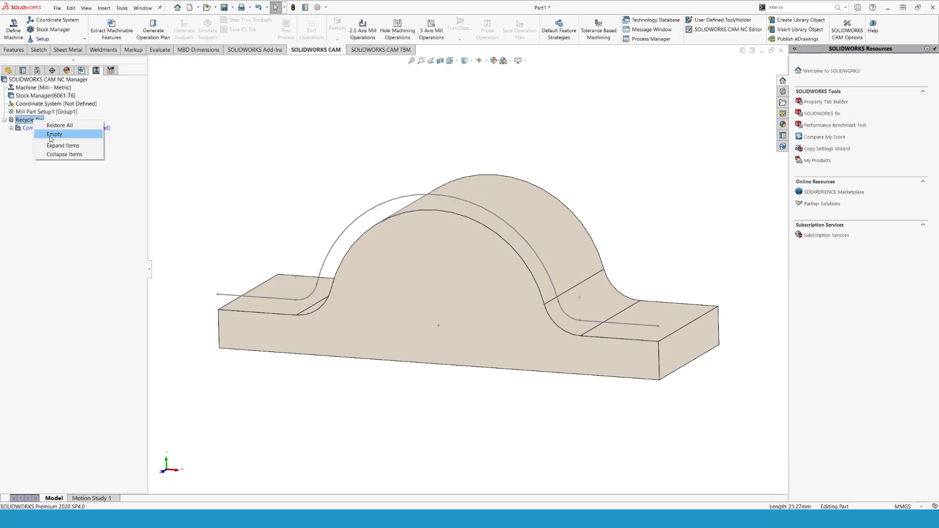
left_click(54, 135)
left_click(480, 278)
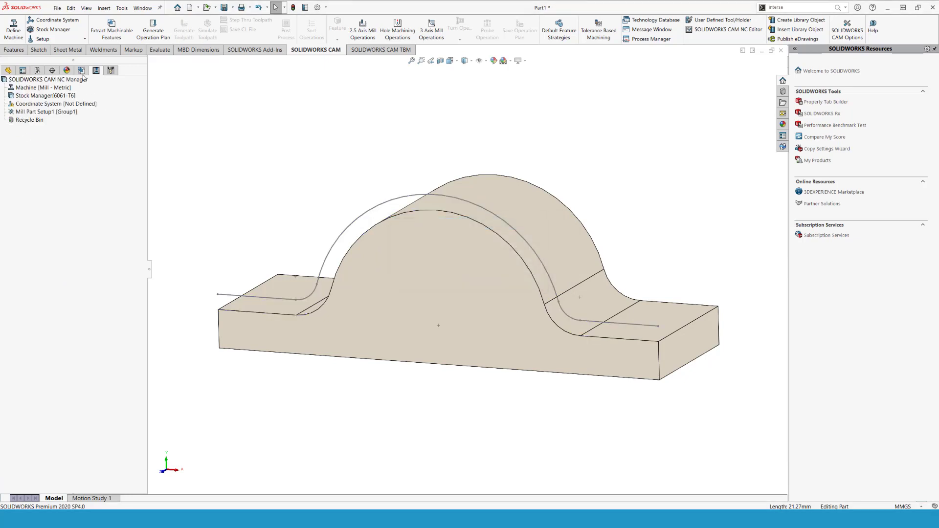
Add a contour mill operation to the curve feature using the T52 8 mm ball nose tool.
right_click(38, 120)
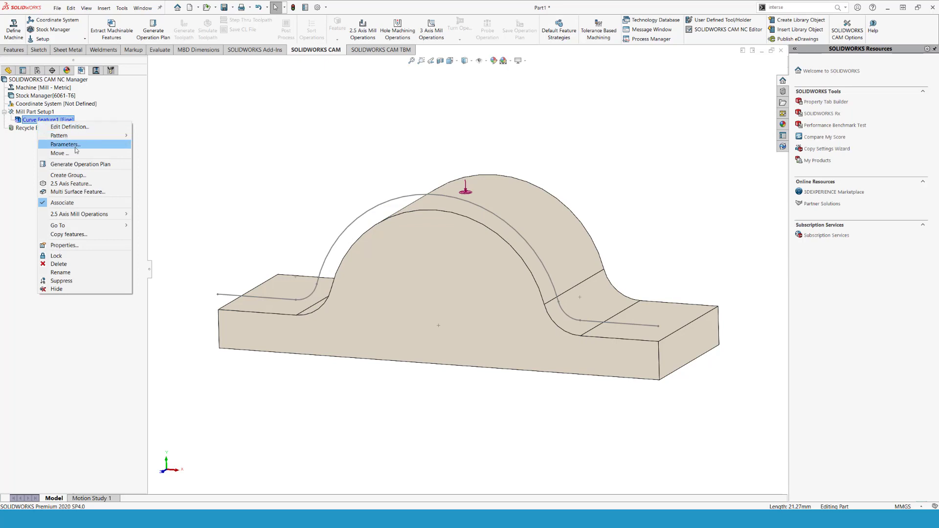
mouse_move(78, 216)
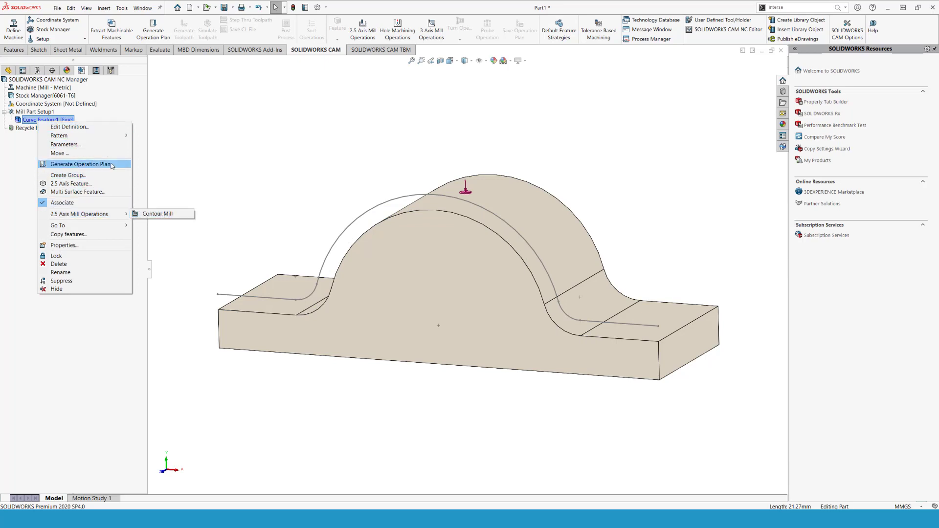
left_click(158, 213)
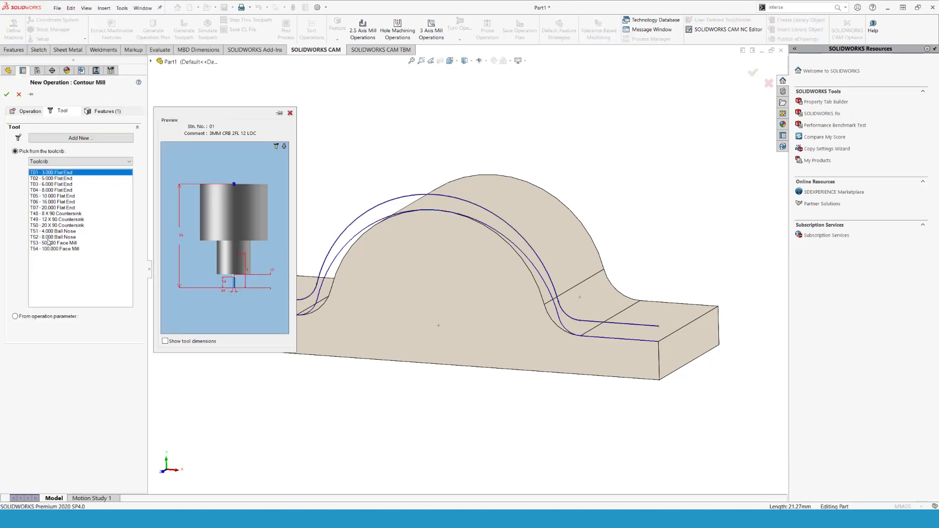
left_click(49, 238)
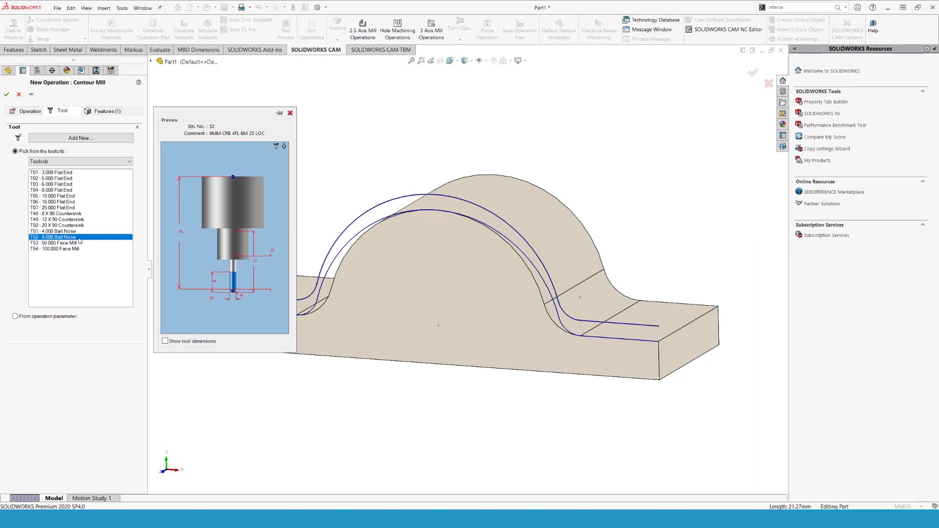
left_click(6, 94)
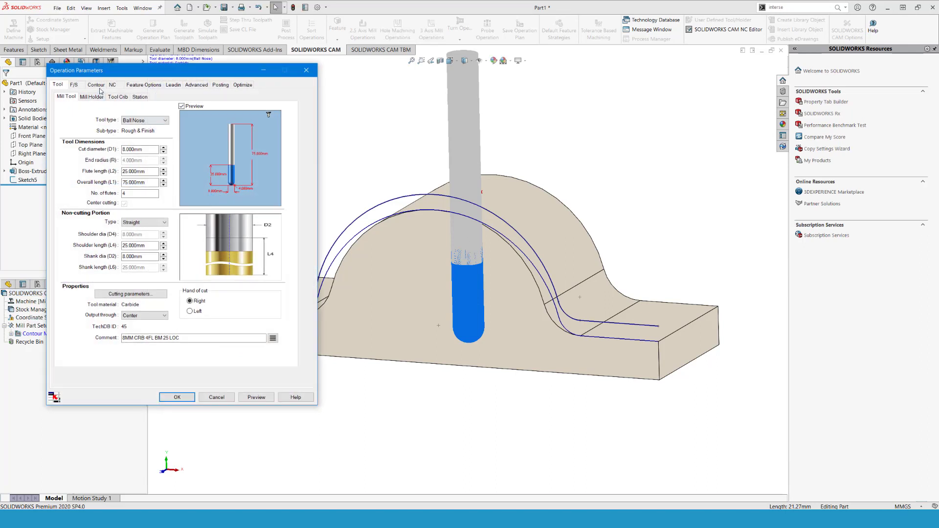
Turn off CNC compensation for the contour mill operation and set its toolpath center to without compensation.
left_click(99, 86)
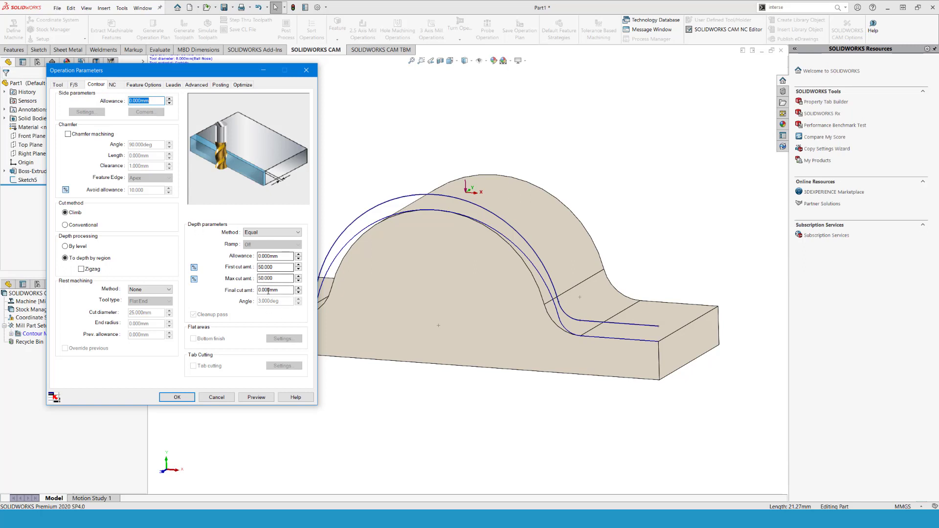
left_click(113, 84)
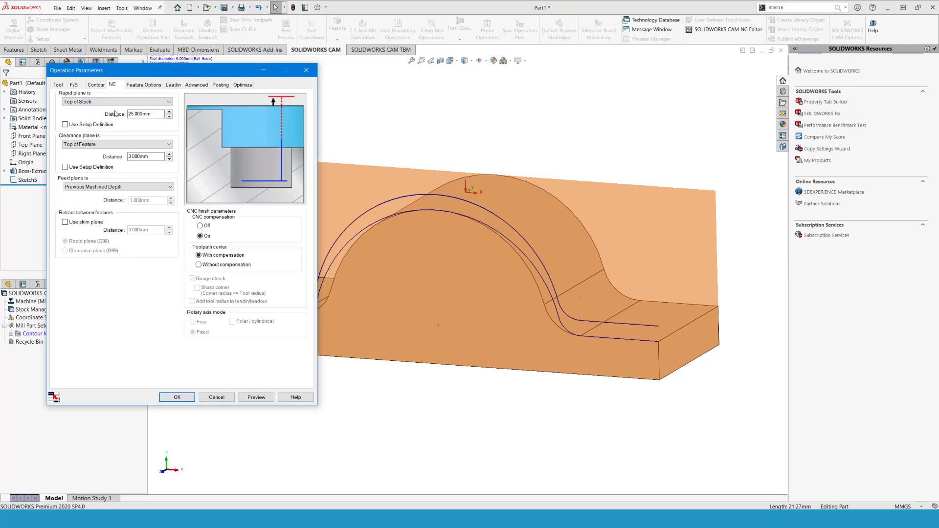
mouse_move(208, 228)
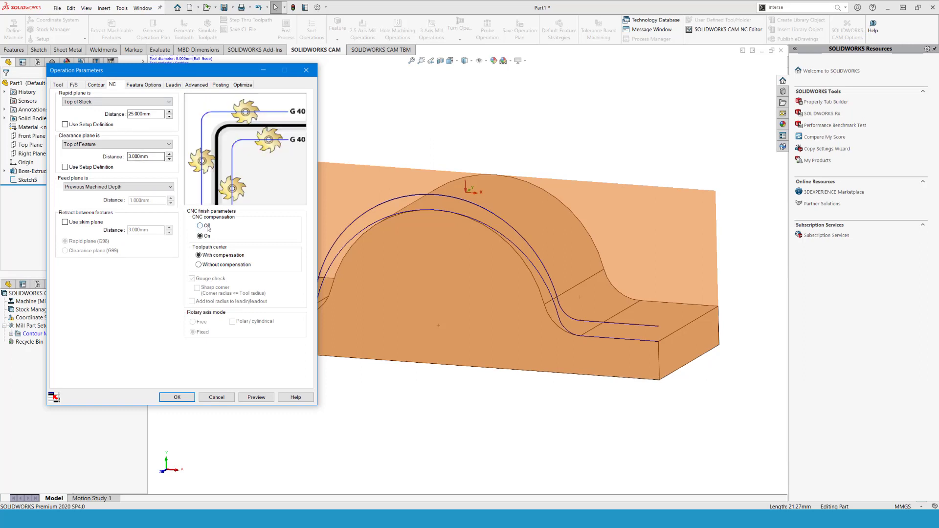
mouse_move(211, 267)
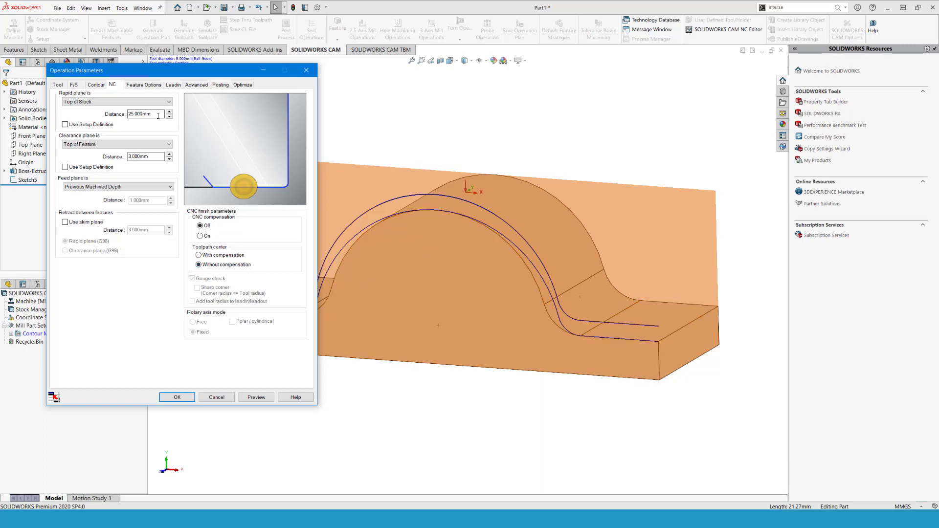
Set the contour mill operation's lead-in type to Perpendicular with an additional amount of 4 mm, previewing the toolpath before and after.
left_click(257, 398)
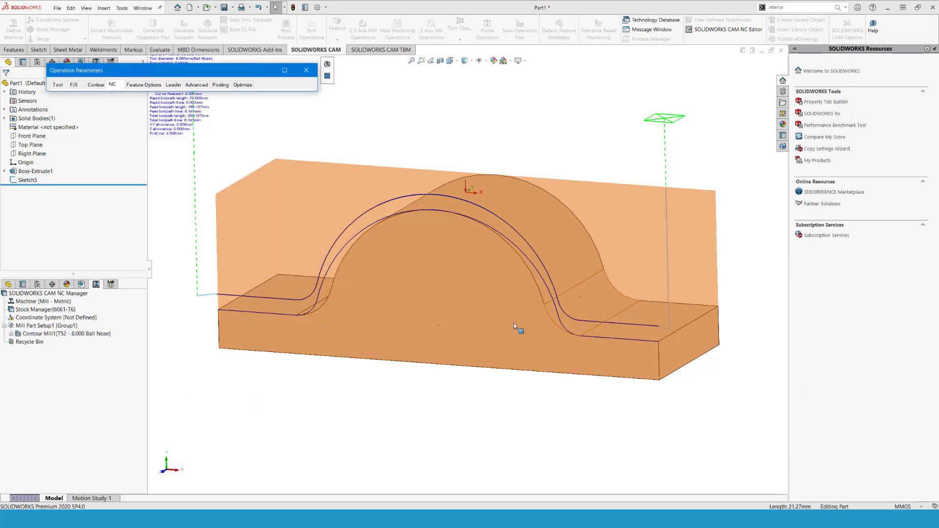
left_click(286, 74)
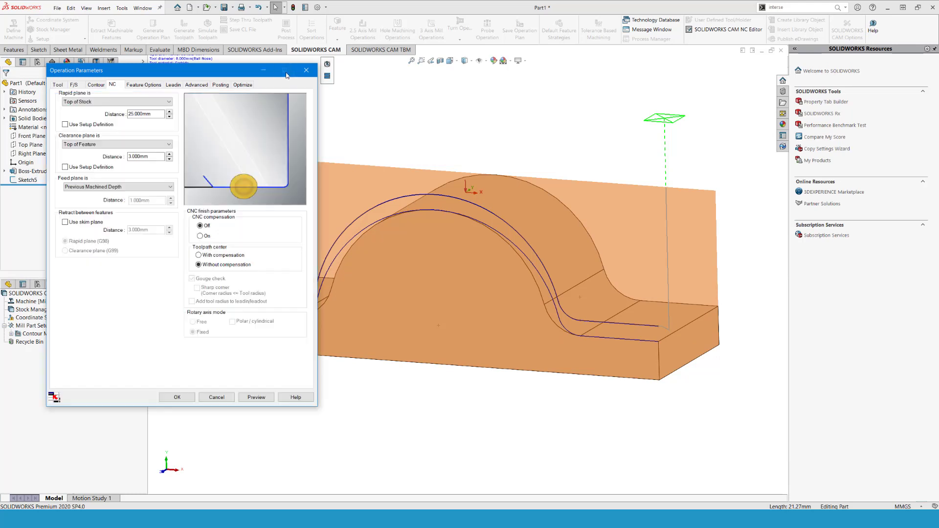
left_click(173, 84)
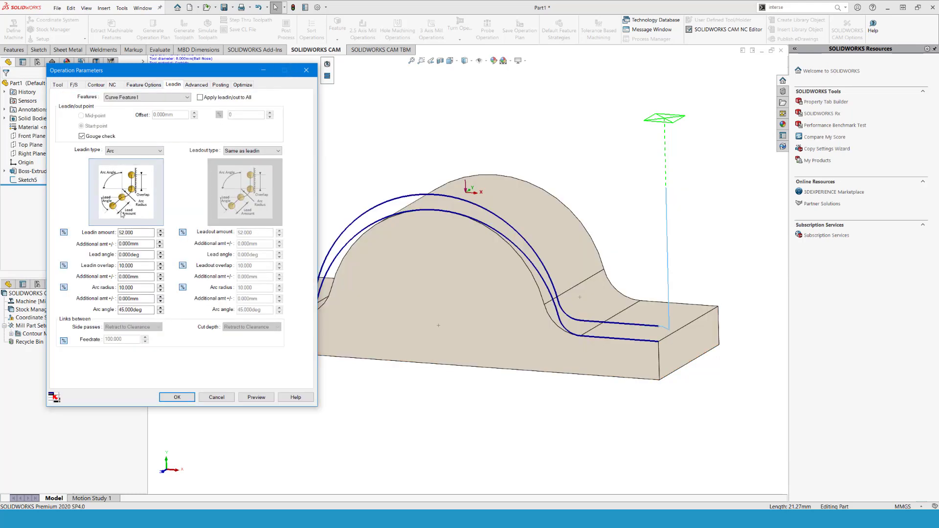
left_click(133, 150)
left_click(127, 170)
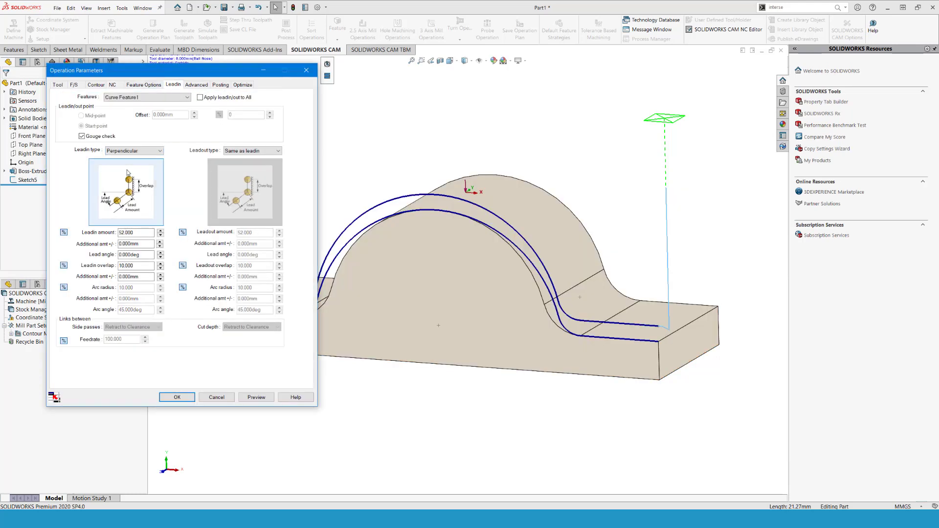
key("Tab")
key("Tab")
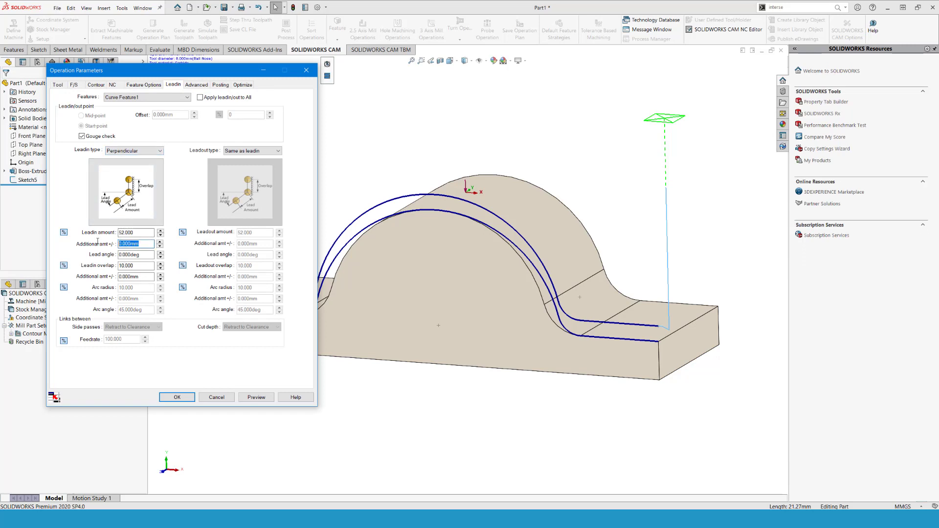
left_click(256, 397)
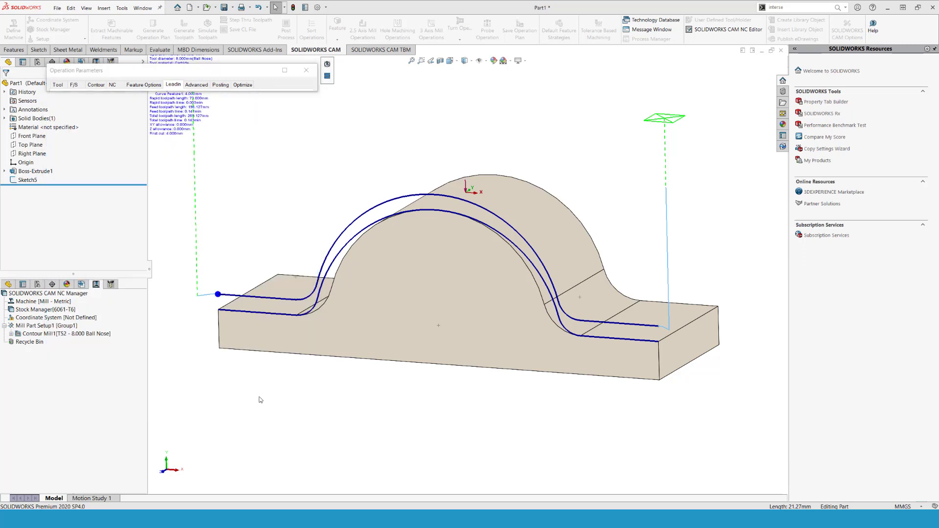
left_click(284, 71)
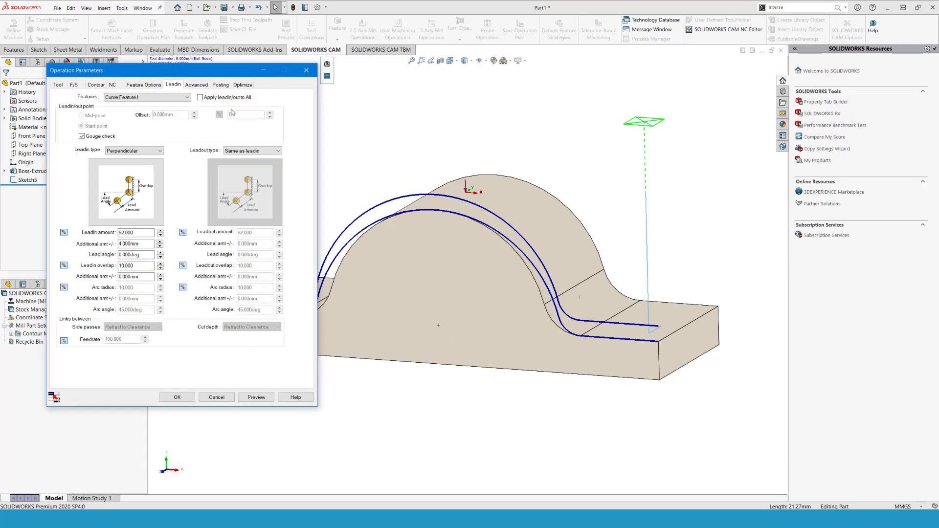
Change the lead-in type to Parallel, preview the toolpath and accept the operation parameters.
left_click(140, 150)
left_click(133, 178)
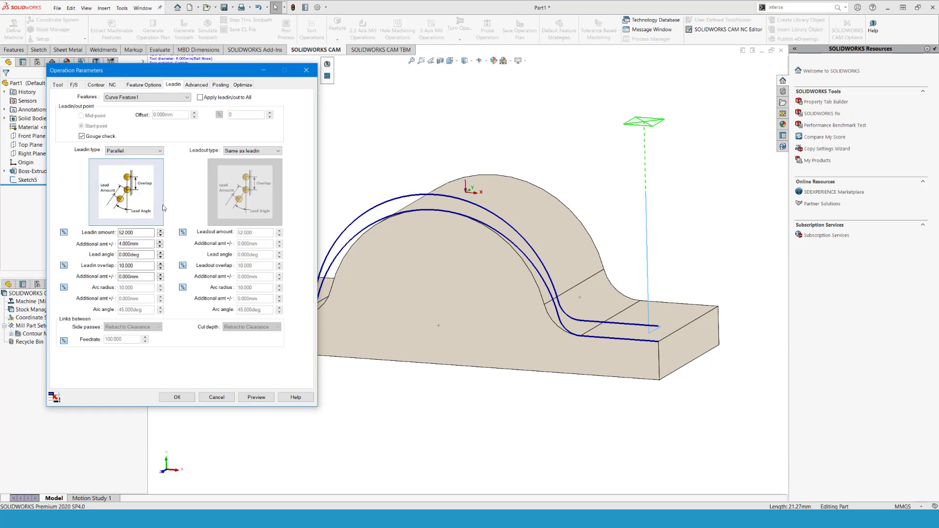
left_click(256, 397)
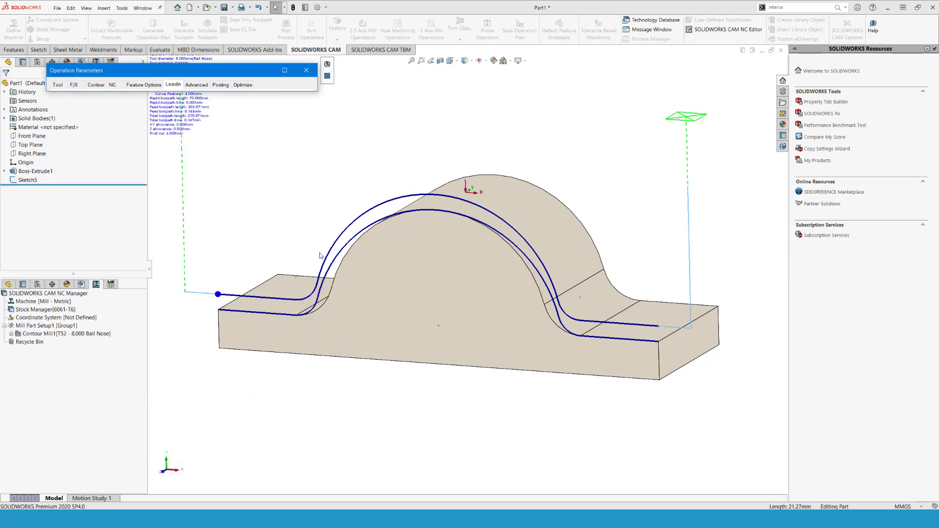
left_click(284, 71)
left_click(177, 398)
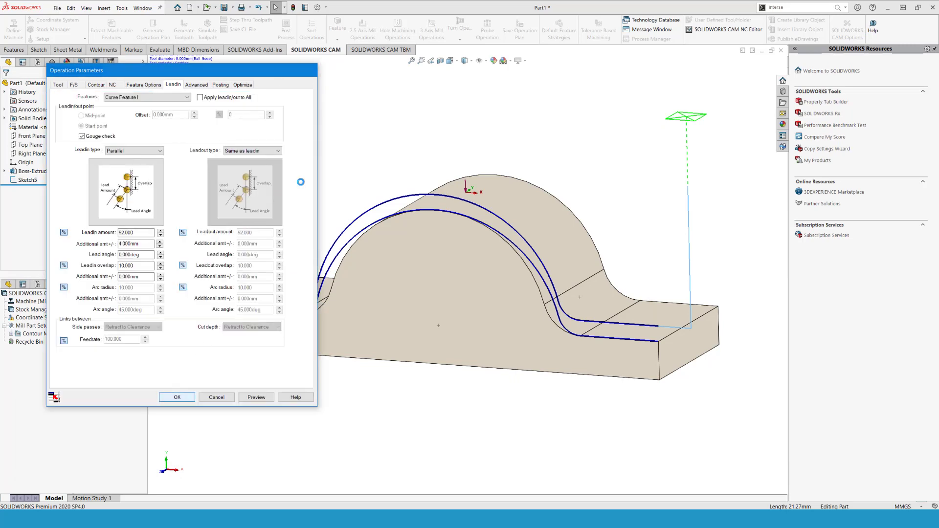
Start a linear pattern of the curve feature, using the top edge running along the part's depth as direction 1.
left_click(95, 71)
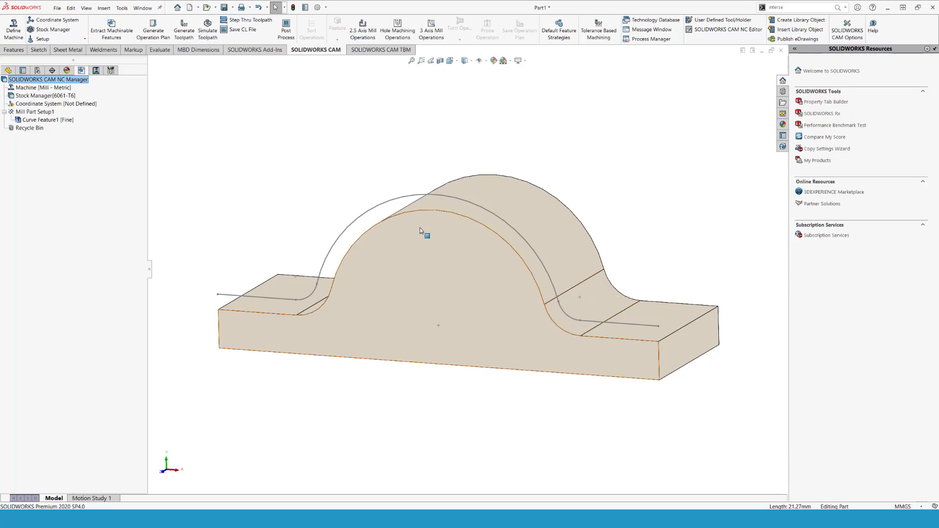
right_click(44, 120)
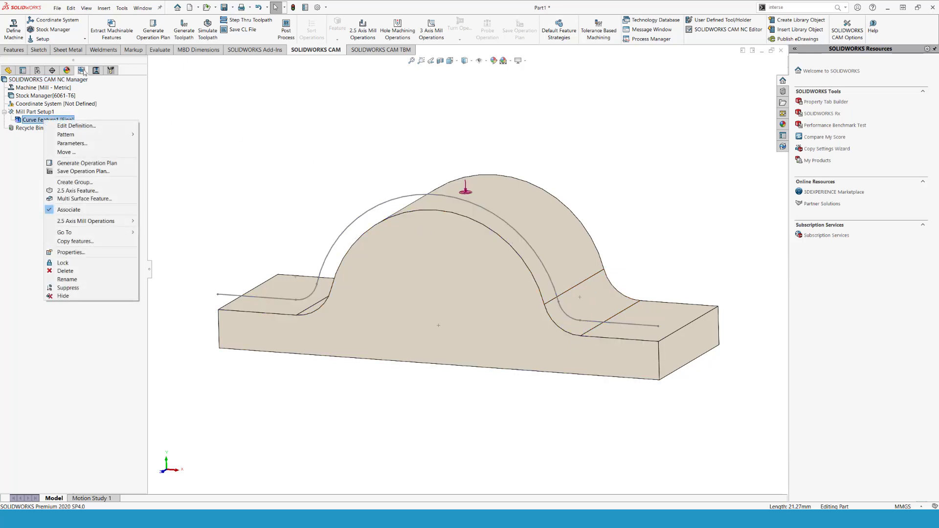
left_click(212, 103)
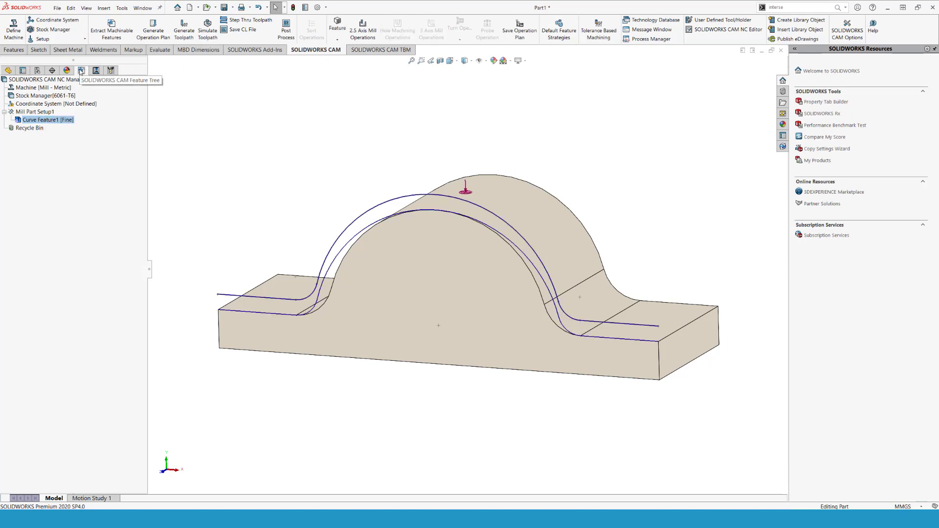
right_click(58, 122)
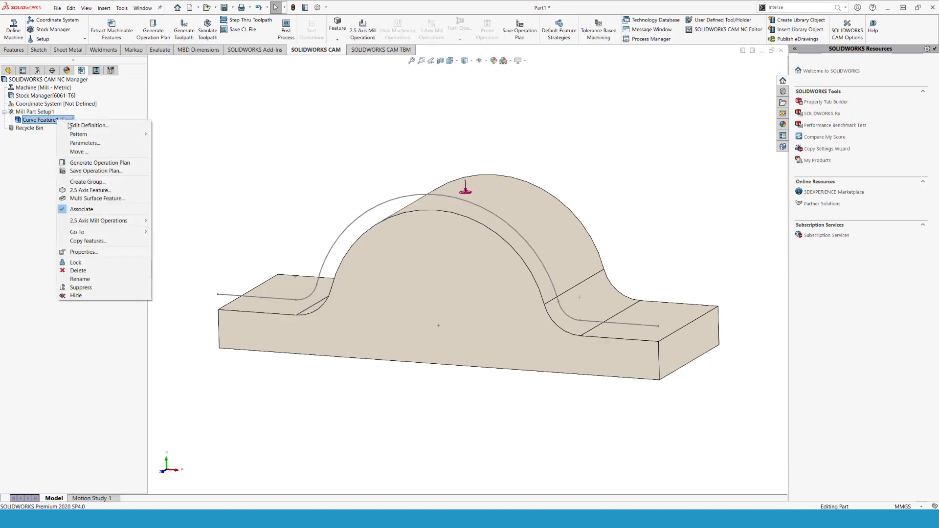
mouse_move(117, 134)
left_click(173, 135)
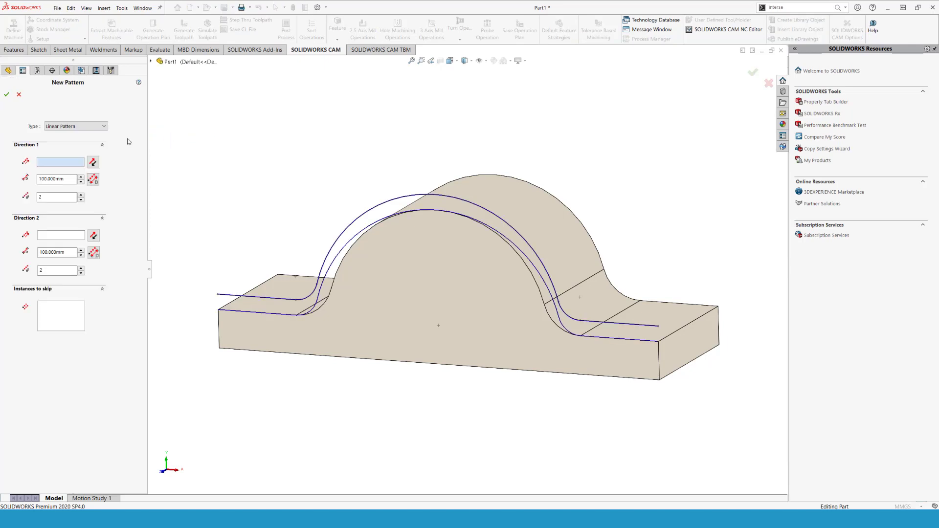
left_click(257, 285)
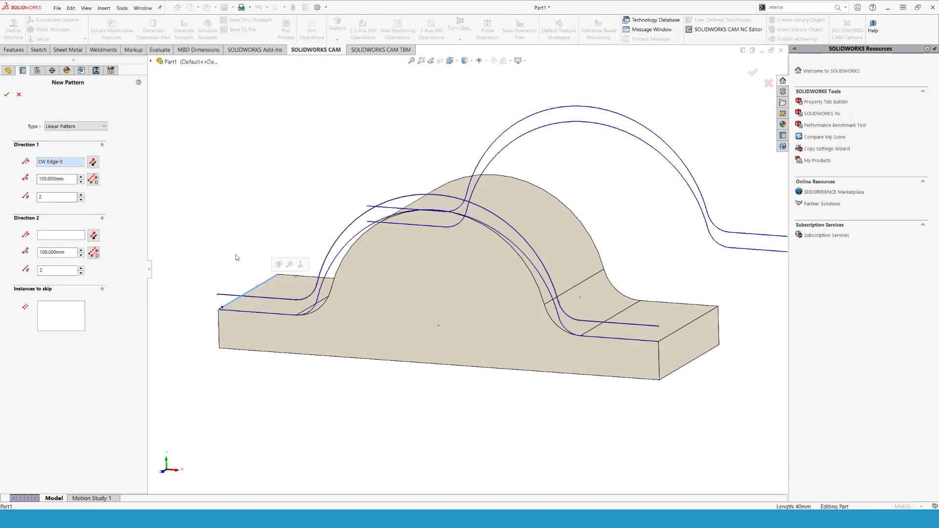
Set the direction 1 spacing to 0.25 mm with 100 instances and create the curve feature pattern.
double_click(67, 181)
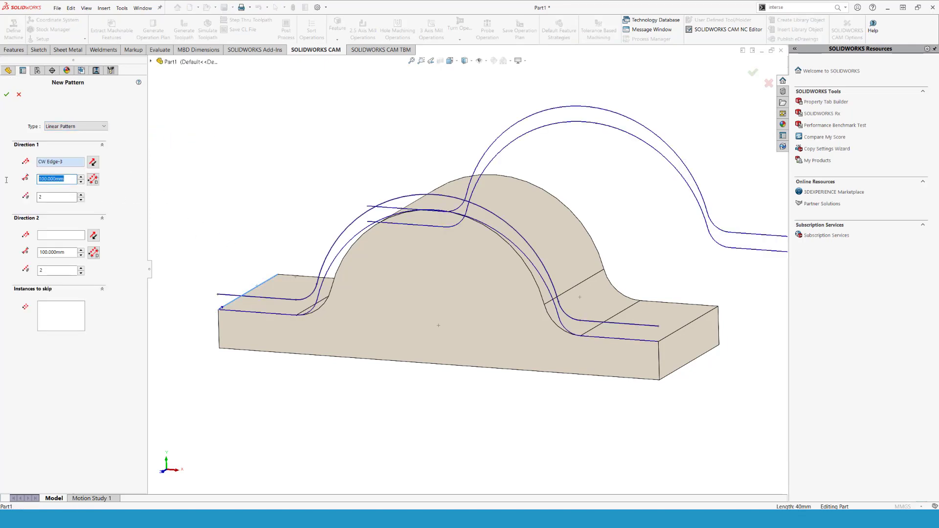
key("BackSpace")
left_click(45, 197)
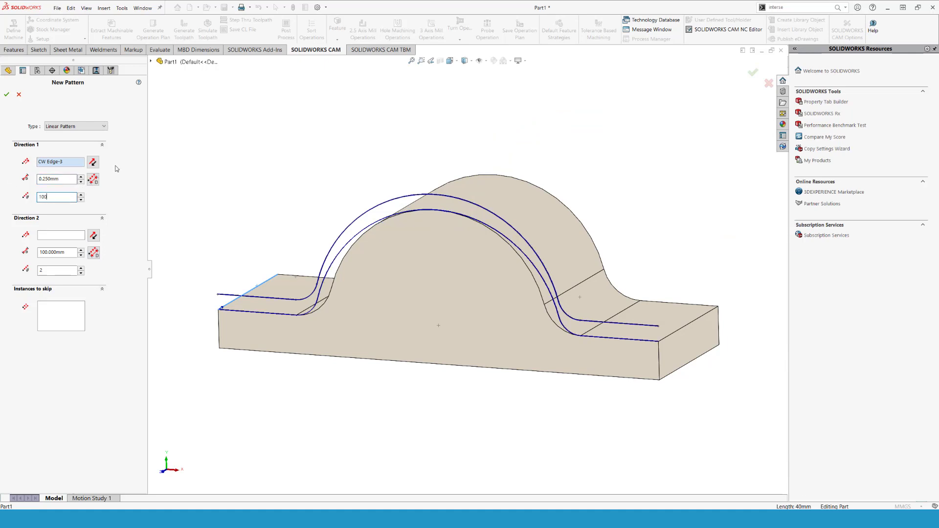
type("100")
left_click(75, 179)
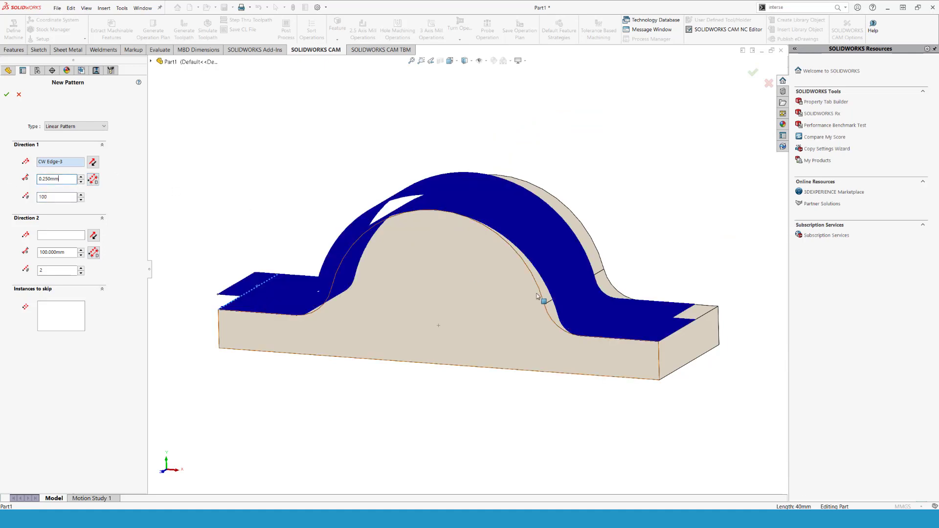
middle_click_drag(543, 298, 425, 286)
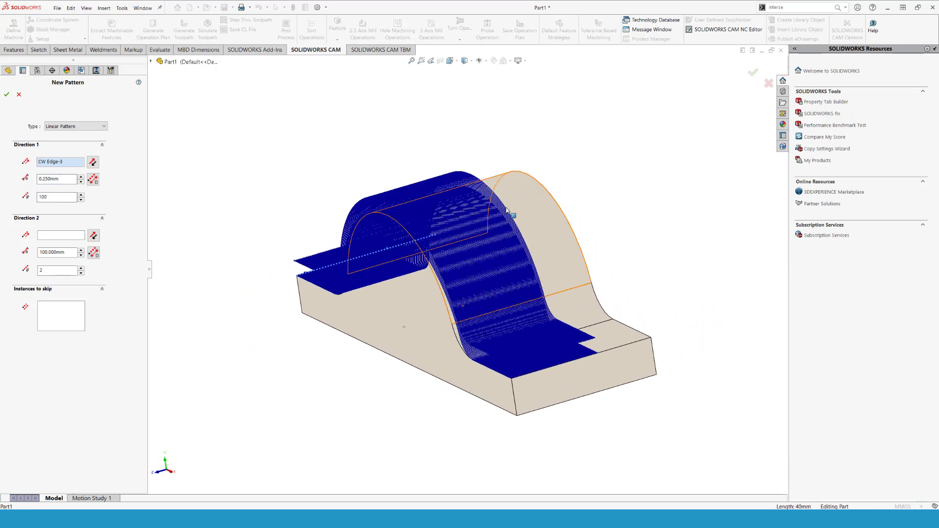
left_click(6, 95)
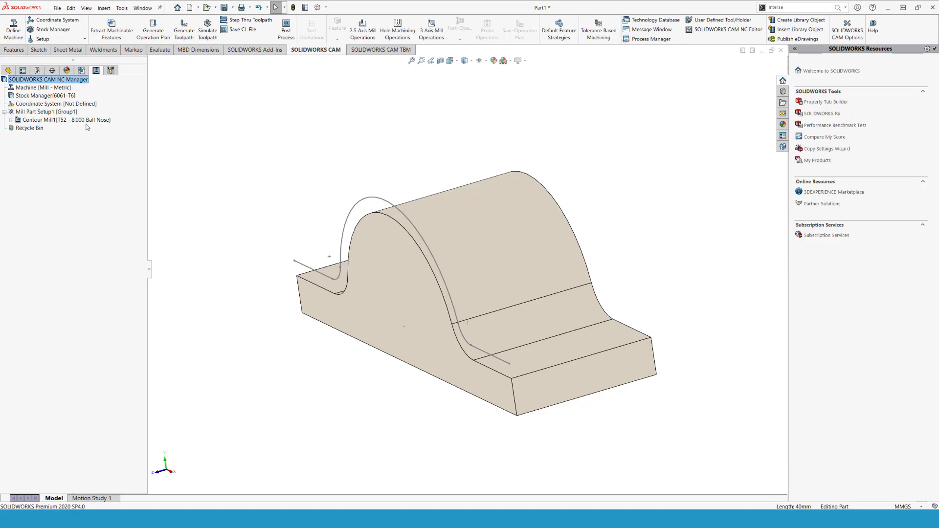
Display the contour mill operation's patterned toolpath and simulate it to the end in turbo mode.
left_click(53, 120)
middle_click_drag(290, 292, 248, 214)
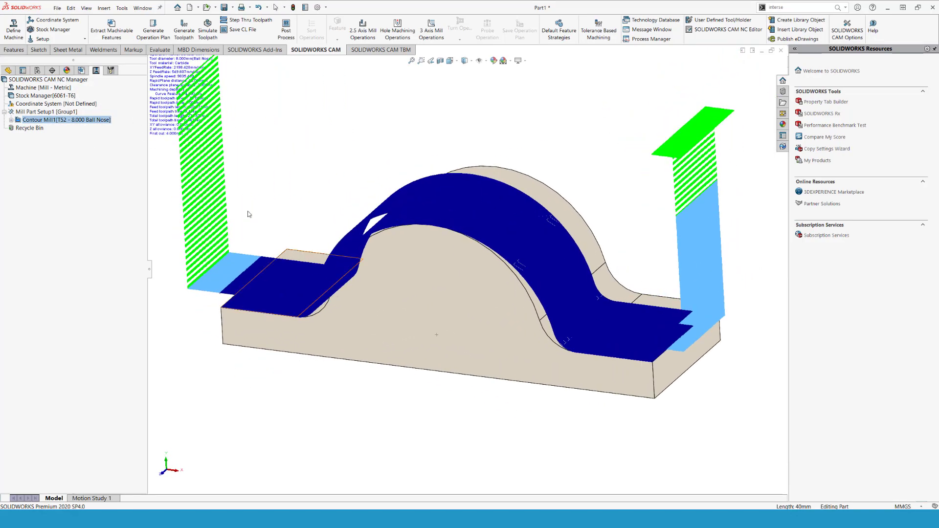
left_click(208, 30)
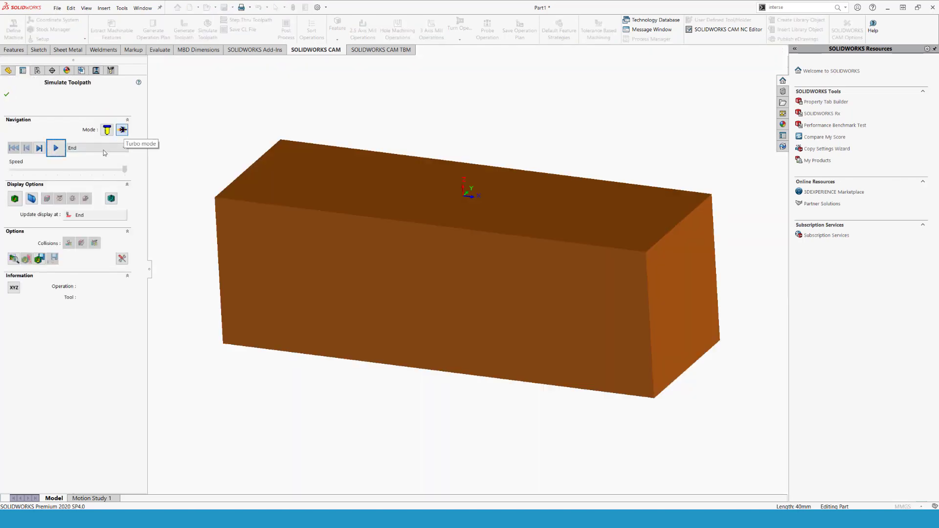
left_click(55, 147)
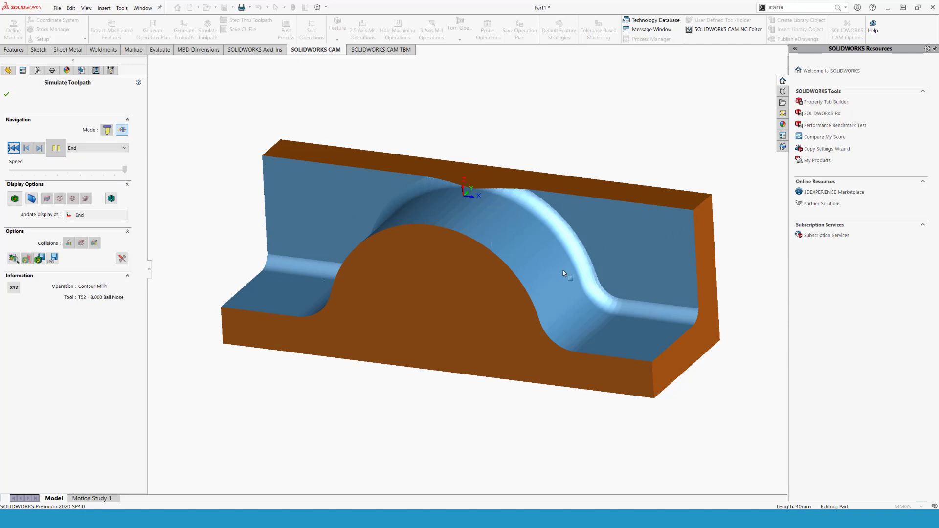
Compare the simulated stock with the design part by colour, inspect it from several angles, and close the simulation to review the toolpath.
left_click(15, 198)
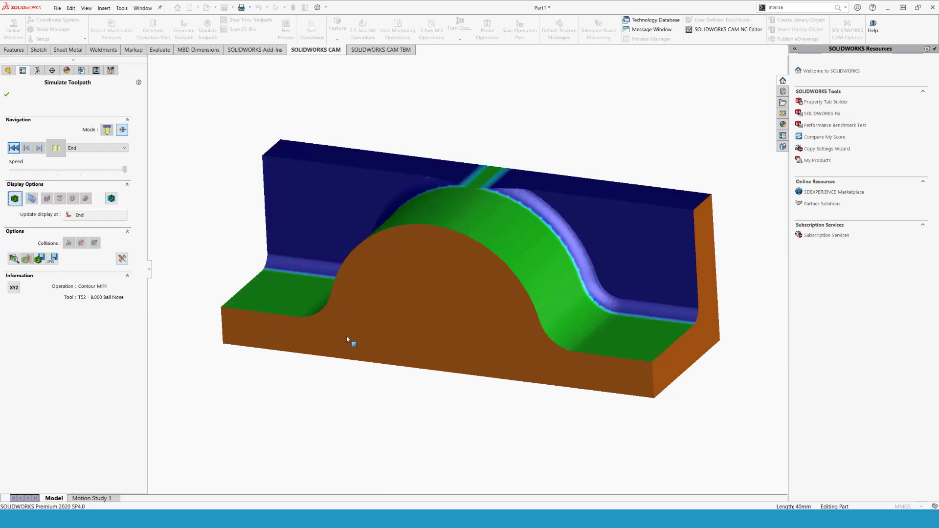
middle_click_drag(351, 341, 461, 336)
middle_click_drag(576, 306, 477, 341)
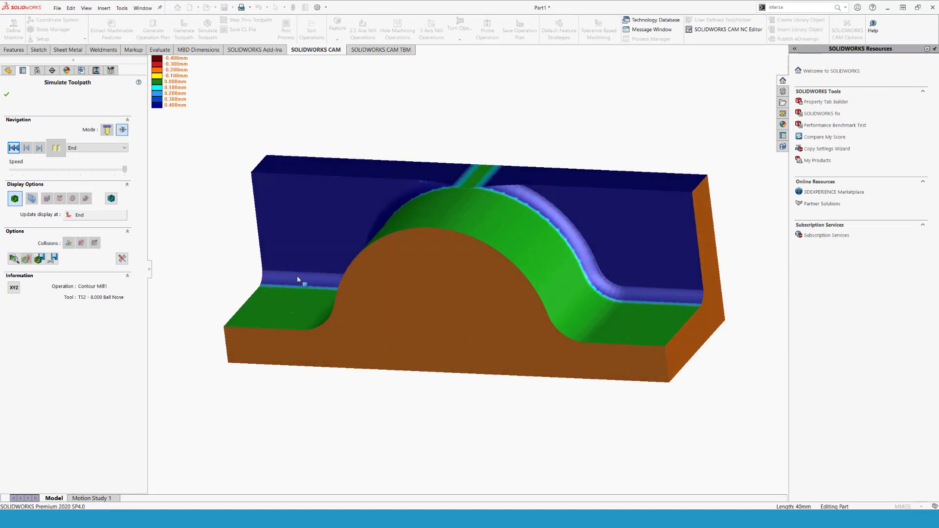
left_click(6, 95)
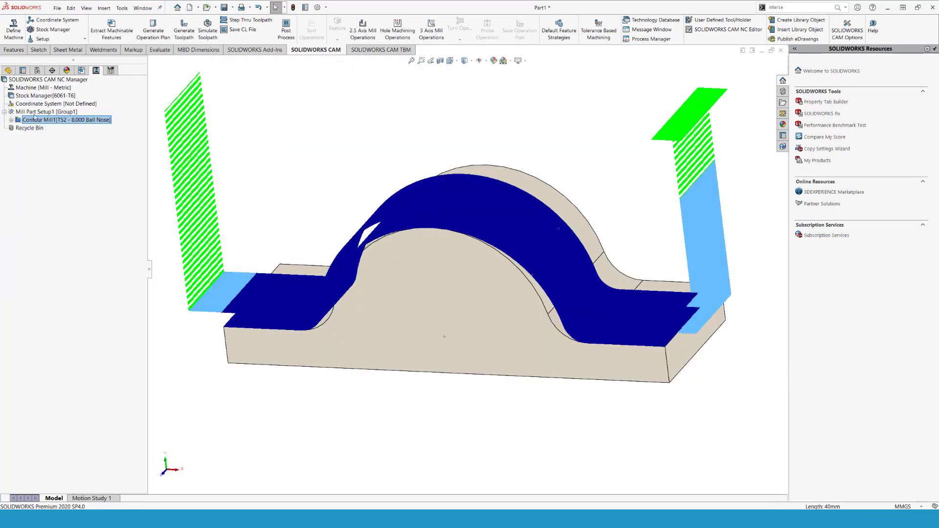
middle_click_drag(333, 188, 475, 180)
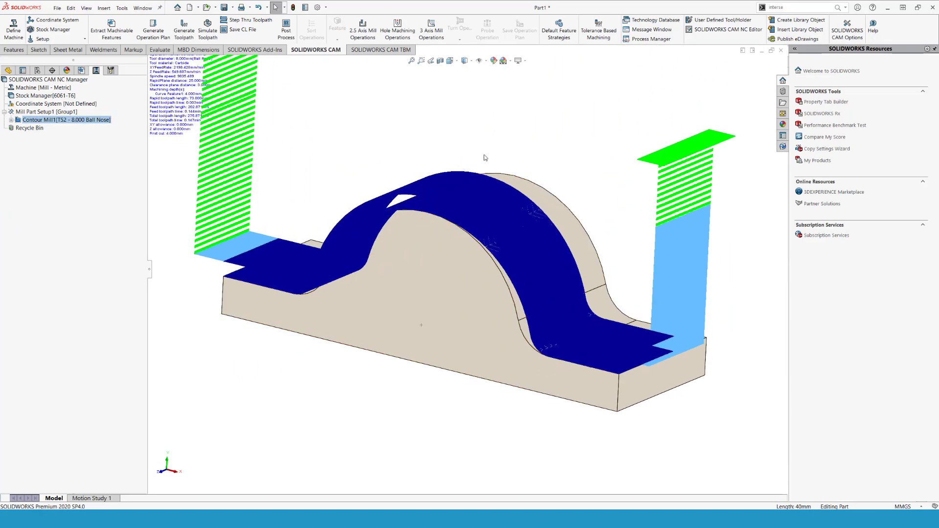